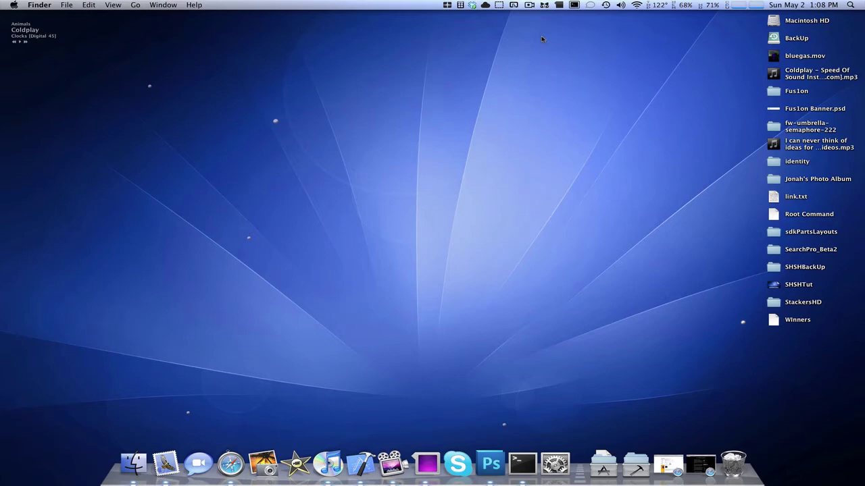
# Step: Restore and look over the Umbrella blog page, then hide the browser to reveal the desktop
pyautogui.click(701, 465)
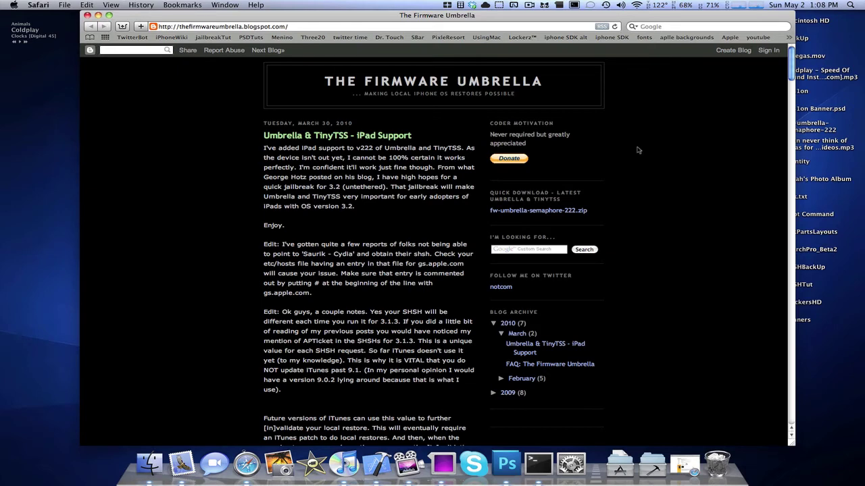
pyautogui.scroll(-3, 635, 156)
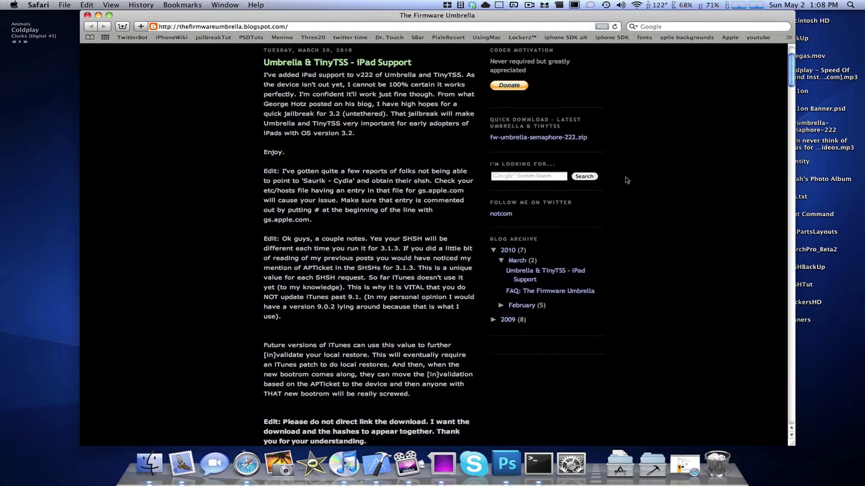
pyautogui.scroll(3, 628, 176)
pyautogui.moveTo(458, 80); pyautogui.dragTo(569, 86)
pyautogui.click(569, 86)
pyautogui.scroll(-10, 595, 95)
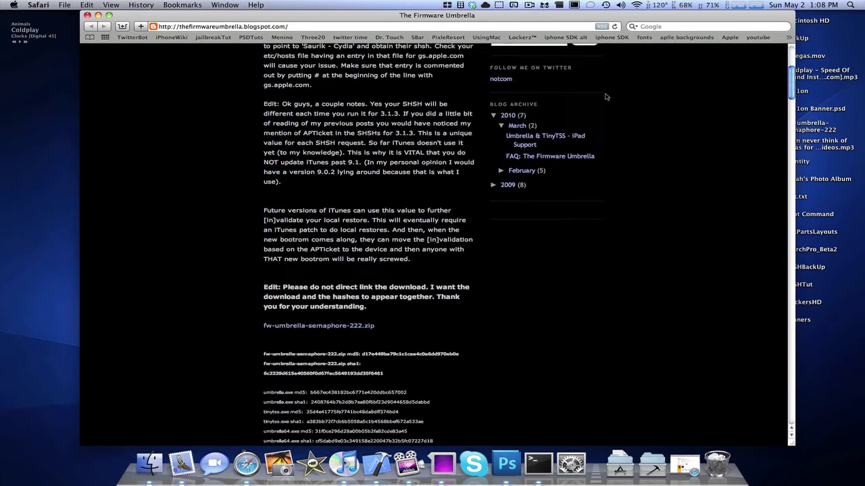
pyautogui.scroll(-1, 606, 97)
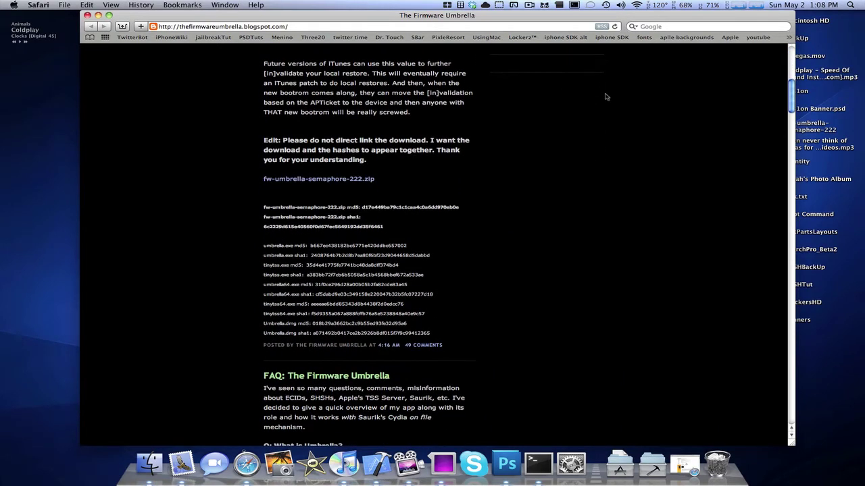
pyautogui.scroll(2, 606, 96)
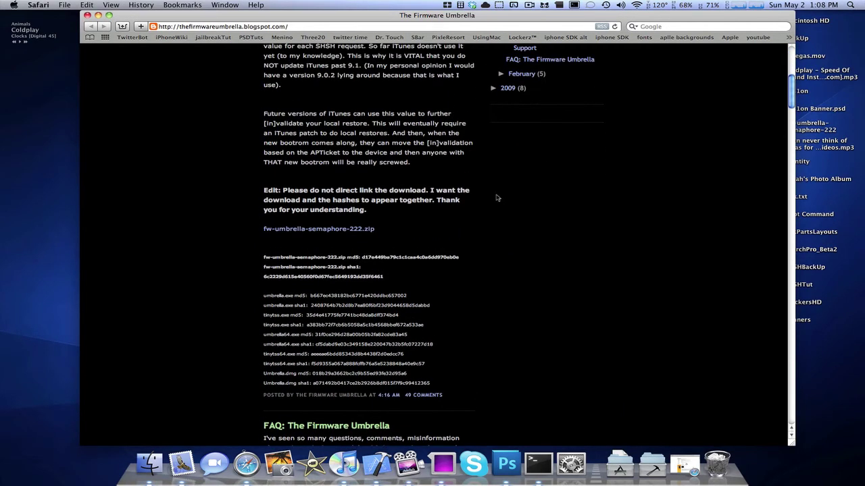
pyautogui.click(97, 15)
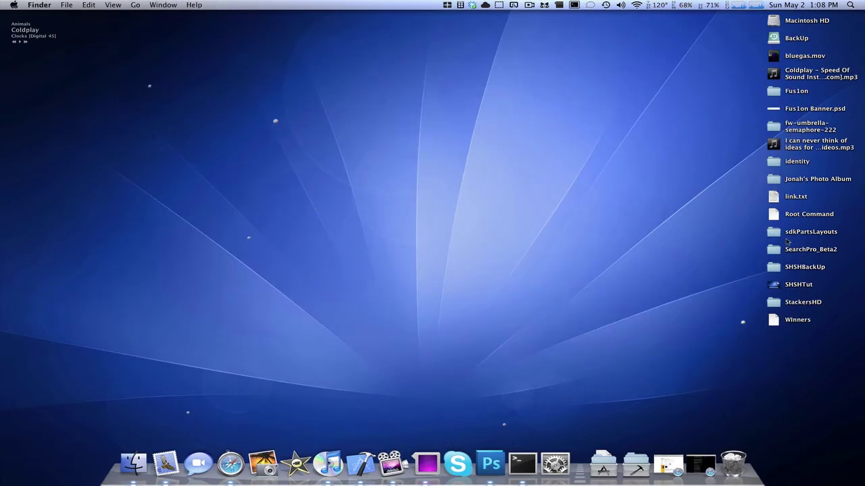
# Step: Open fw-umbrella-semaphore-222, mount and eject Umbrella.dmg, and launch the Umbrella app
pyautogui.doubleClick(777, 130)
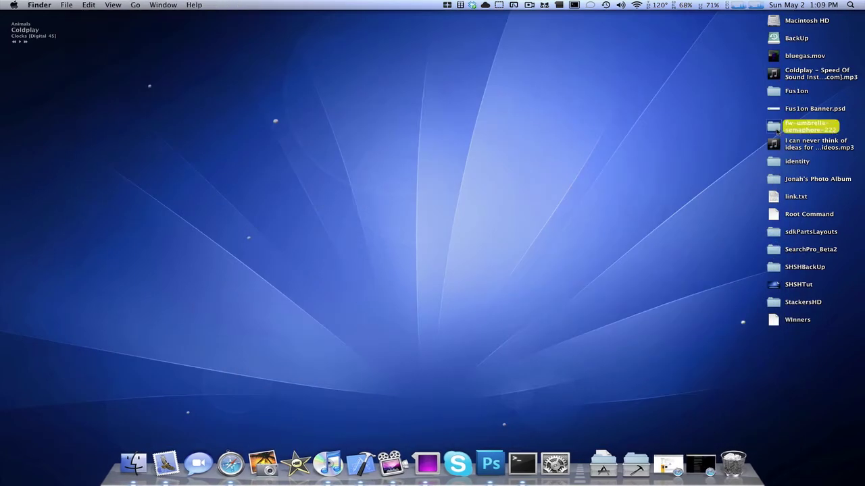
pyautogui.click(552, 237)
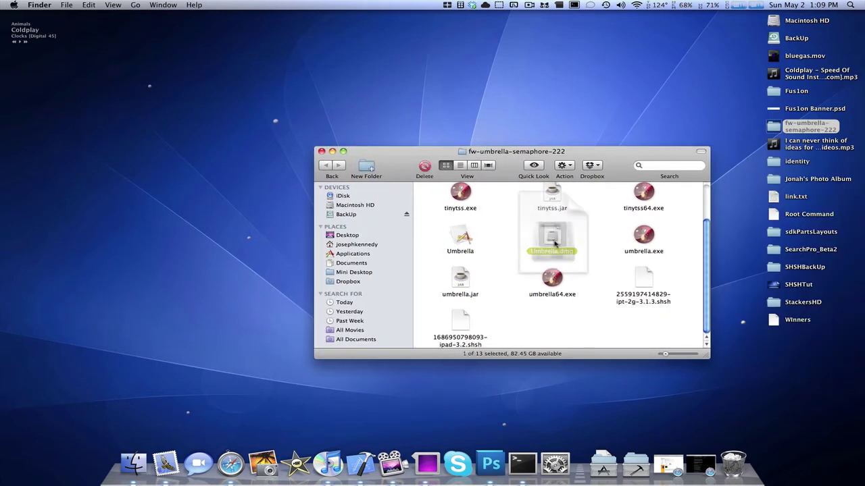
pyautogui.click(578, 316)
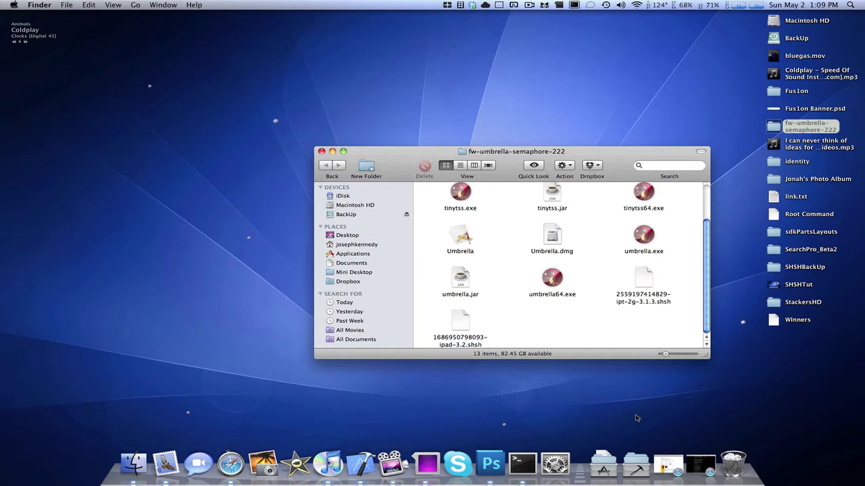
pyautogui.moveTo(686, 247); pyautogui.dragTo(710, 261)
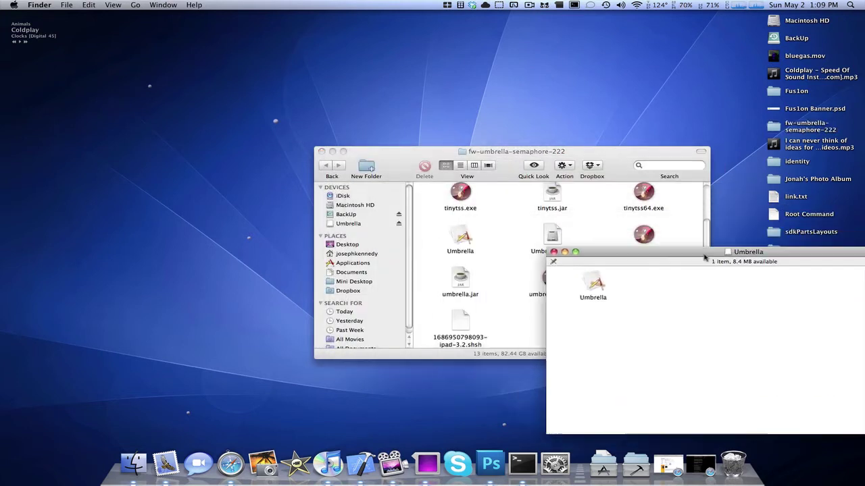
pyautogui.moveTo(593, 280)
pyautogui.mouseDown()
pyautogui.moveTo(460, 242)
pyautogui.moveTo(589, 277)
pyautogui.mouseUp()
pyautogui.click(553, 251)
pyautogui.moveTo(774, 337); pyautogui.dragTo(734, 464)
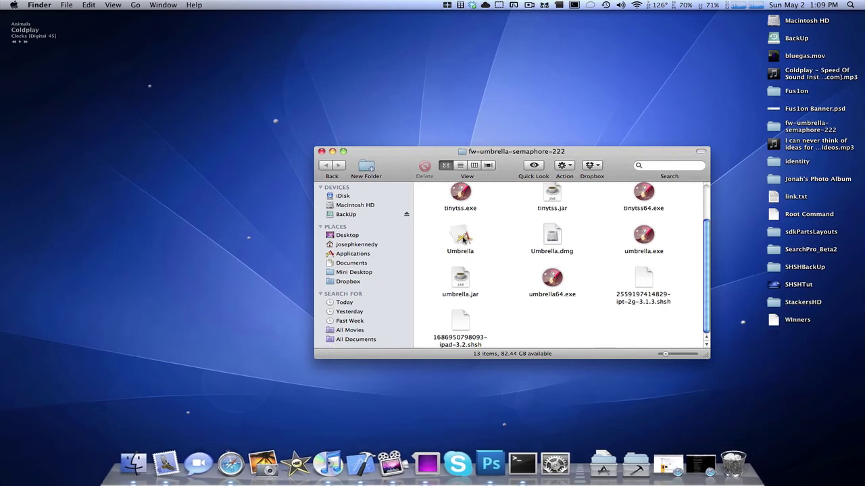
pyautogui.doubleClick(464, 238)
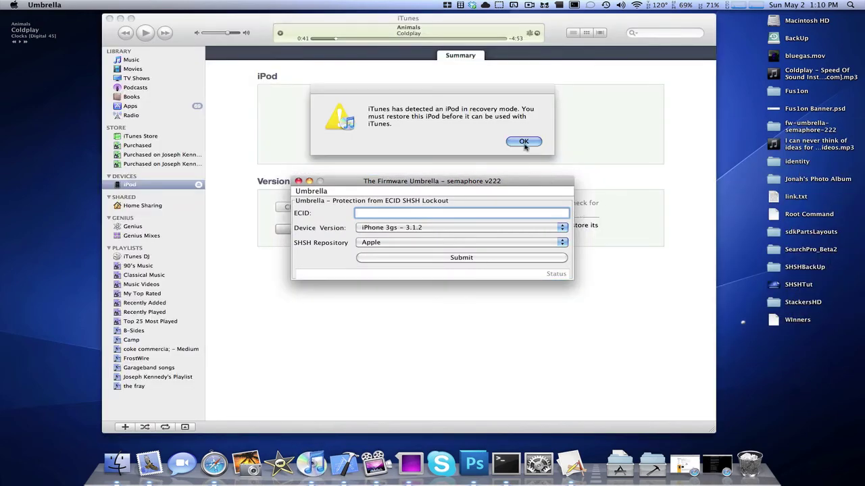
# Step: Bring iTunes forward and dismiss the iPod recovery-mode alert to reveal its Summary page
pyautogui.click(524, 147)
pyautogui.click(525, 146)
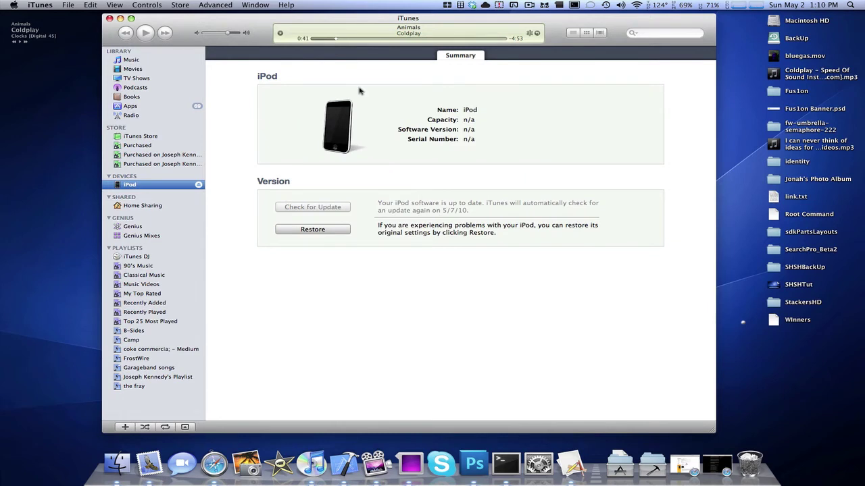
# Step: Close iTunes, bring Umbrella to the front, and check the system menu
pyautogui.click(110, 18)
pyautogui.click(386, 181)
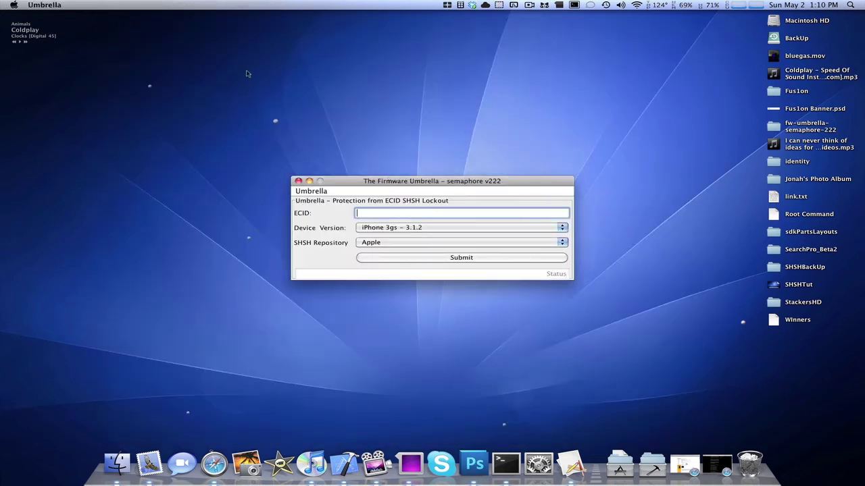
pyautogui.click(14, 5)
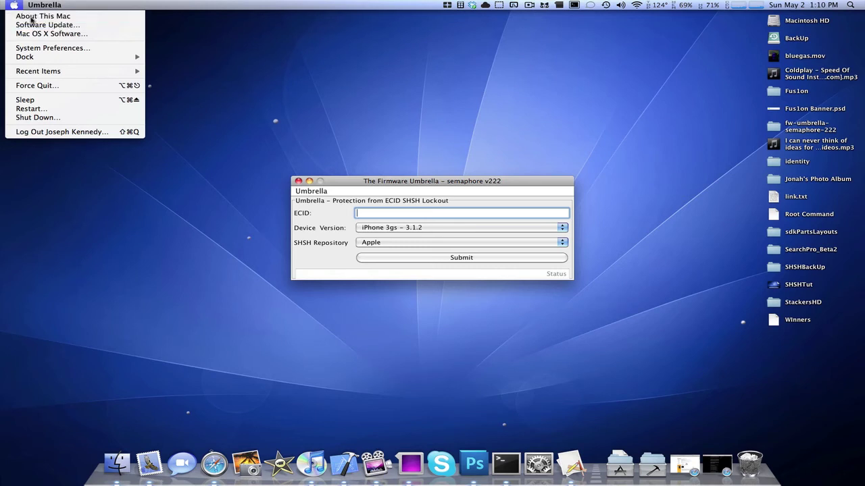
pyautogui.press('Escape')
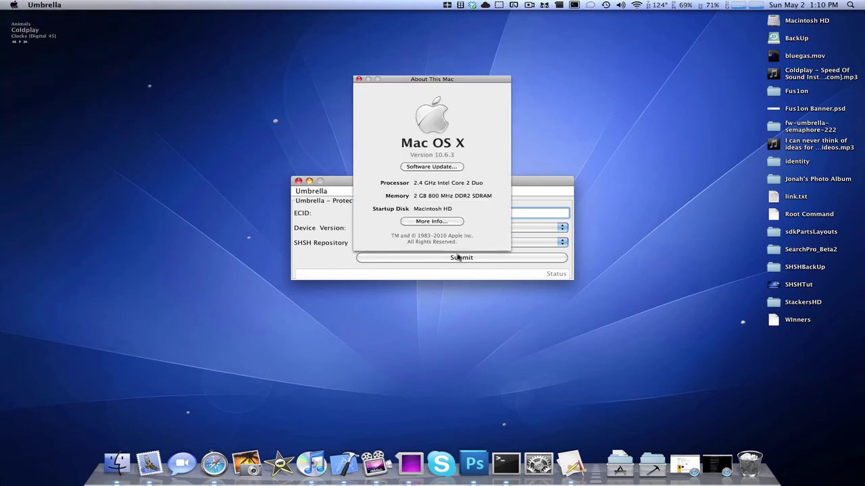
# Step: In the USB hardware report, select the ECID of Apple Mobile Device (Recovery Mode)
pyautogui.click(436, 223)
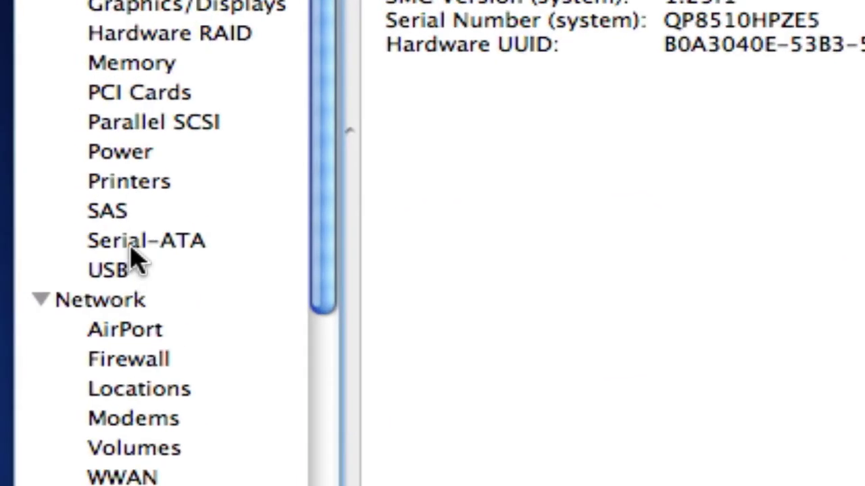
pyautogui.click(61, 259)
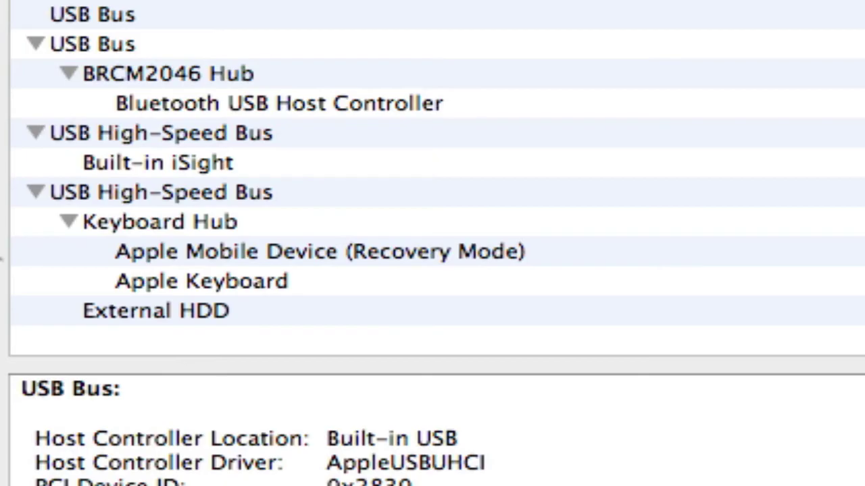
pyautogui.click(271, 260)
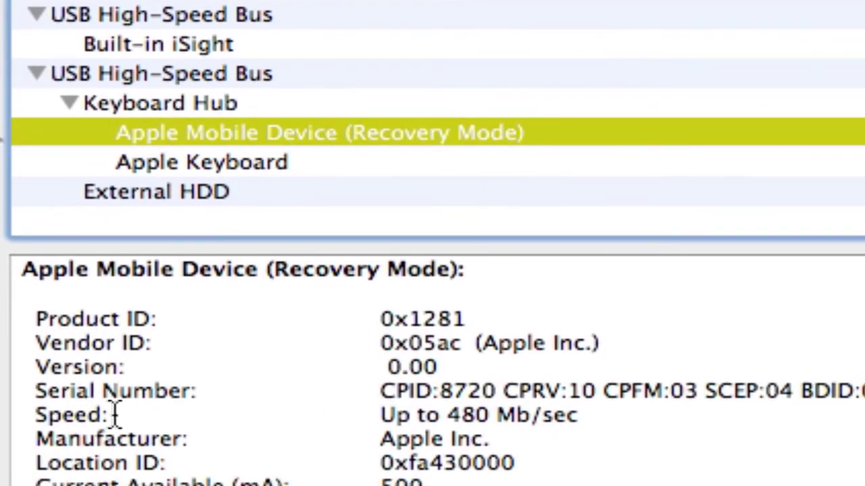
pyautogui.moveTo(23, 401); pyautogui.dragTo(189, 398)
pyautogui.click(193, 399)
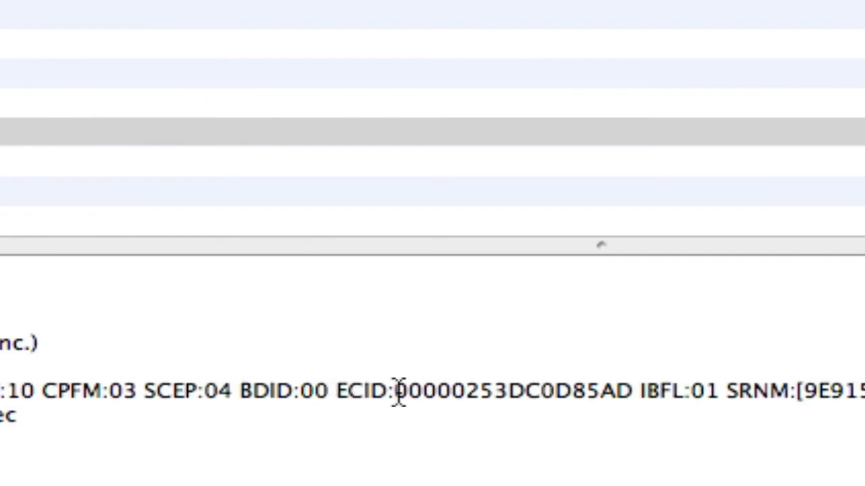
pyautogui.moveTo(415, 395); pyautogui.dragTo(639, 393)
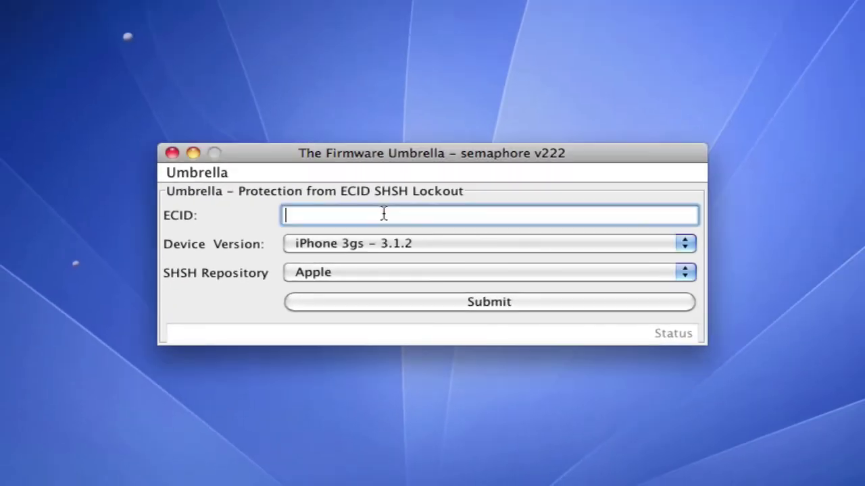
# Step: Paste the ECID, choose iPod Touch 3g - 3.1.3 and Saurik - Cydia, and submit to save the SHSH
pyautogui.write('00000253DC0D85AD')
pyautogui.click(403, 247)
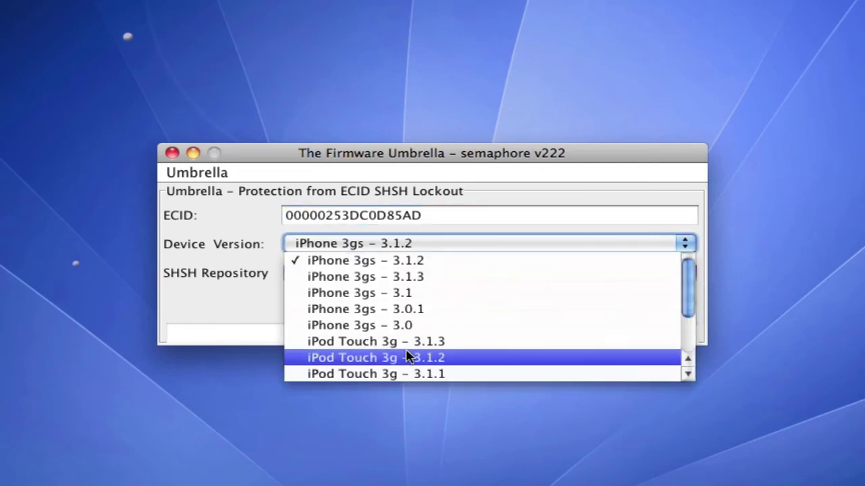
pyautogui.click(409, 344)
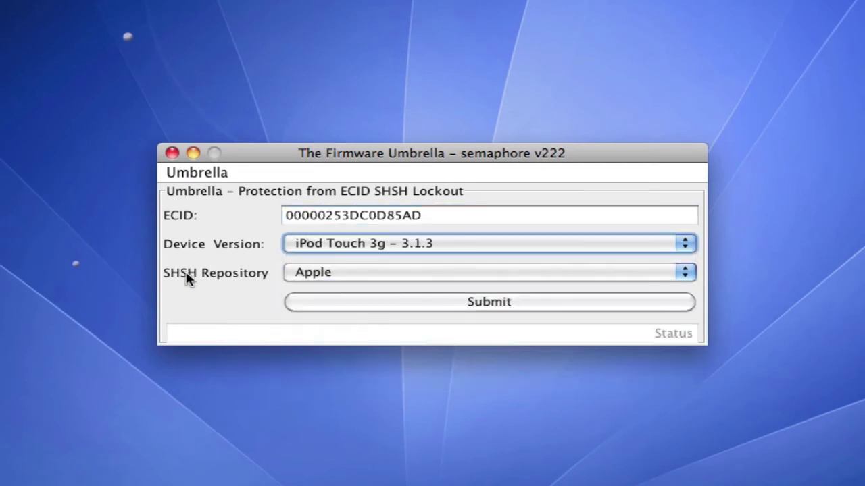
pyautogui.click(366, 277)
pyautogui.click(372, 292)
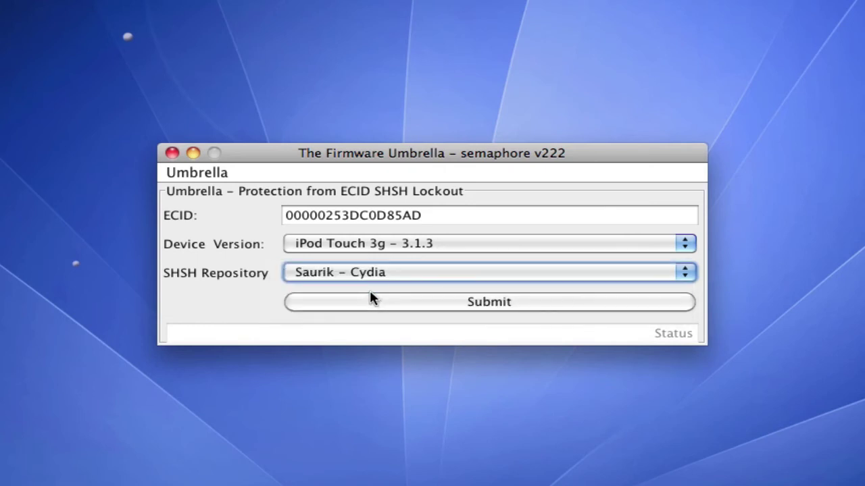
pyautogui.click(492, 304)
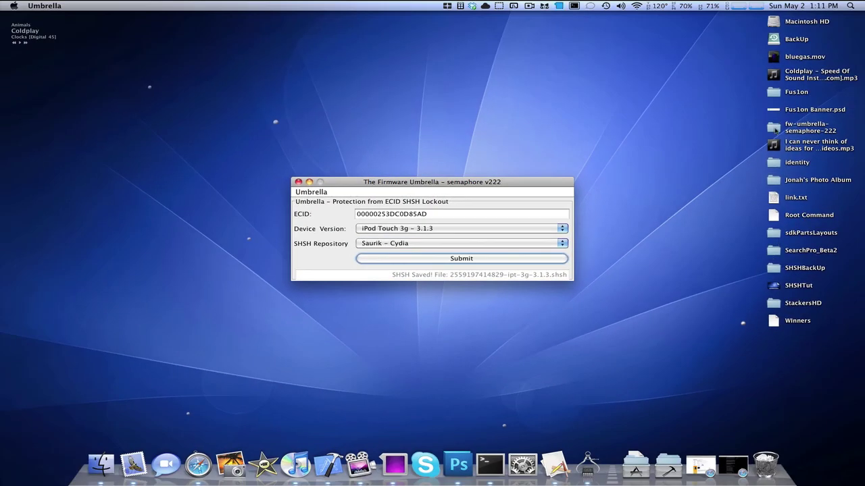
# Step: Rename the saved .shsh file in fw-umbrella-semaphore-222 to iPod2G.shsh
pyautogui.doubleClick(775, 129)
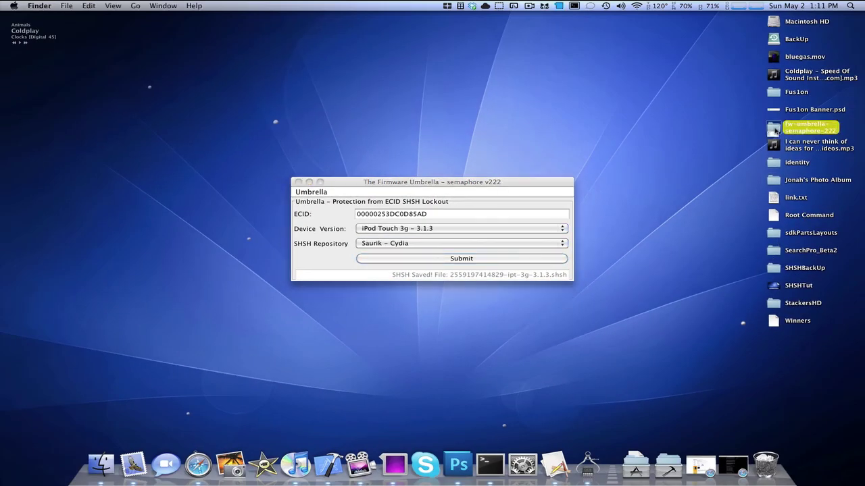
pyautogui.scroll(-1, 628, 304)
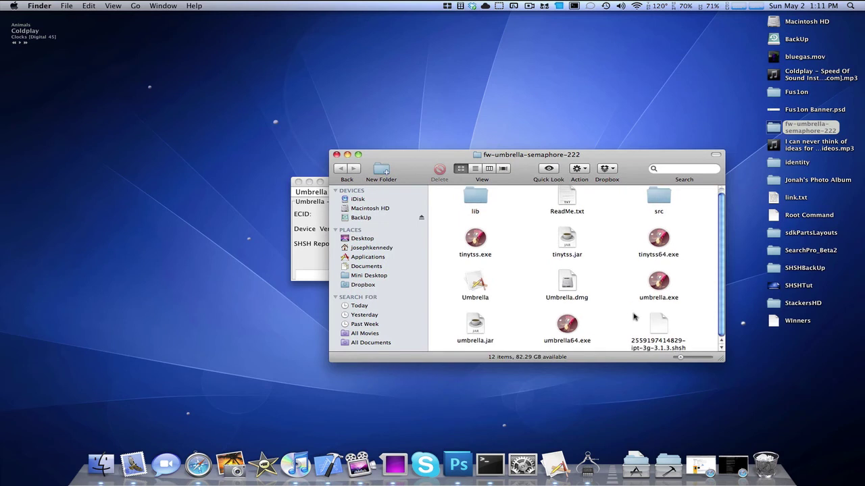
pyautogui.click(662, 327)
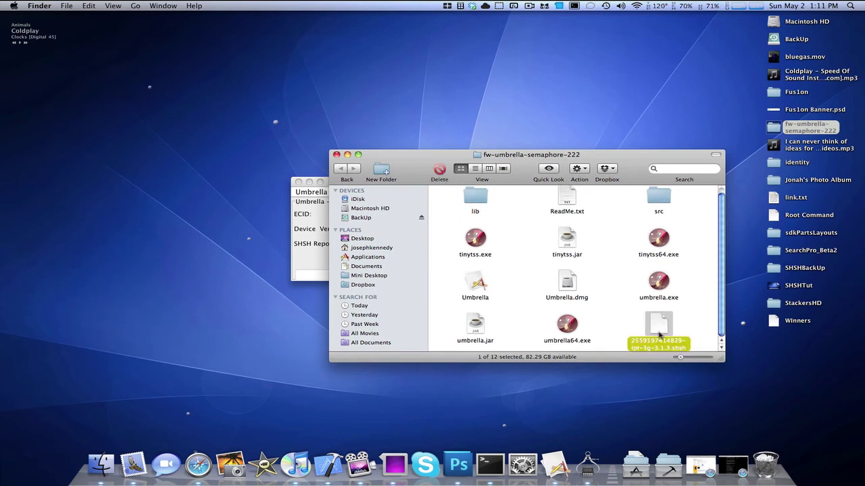
pyautogui.click(660, 347)
pyautogui.click(660, 348)
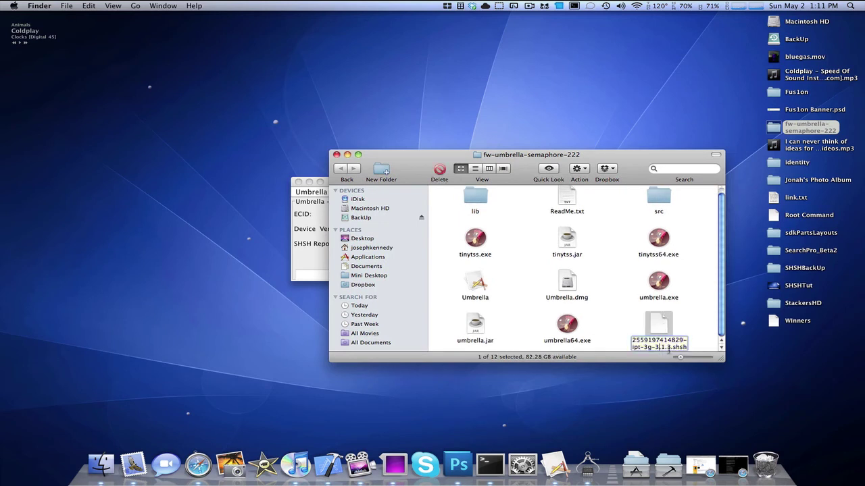
pyautogui.press('super+a')
pyautogui.write('iPod2')
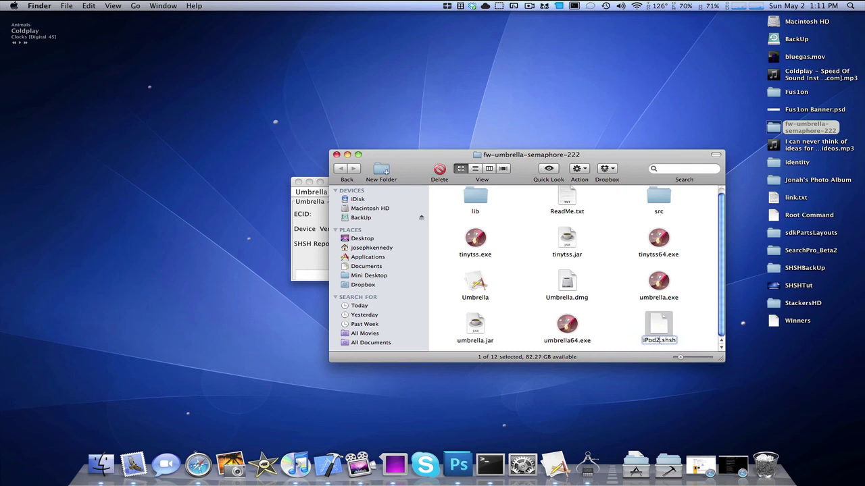
pyautogui.write('G')
pyautogui.press('Return')
pyautogui.click(620, 336)
# Step: Minimize the folder window and close Umbrella, leaving the desktop
pyautogui.doubleClick(632, 155)
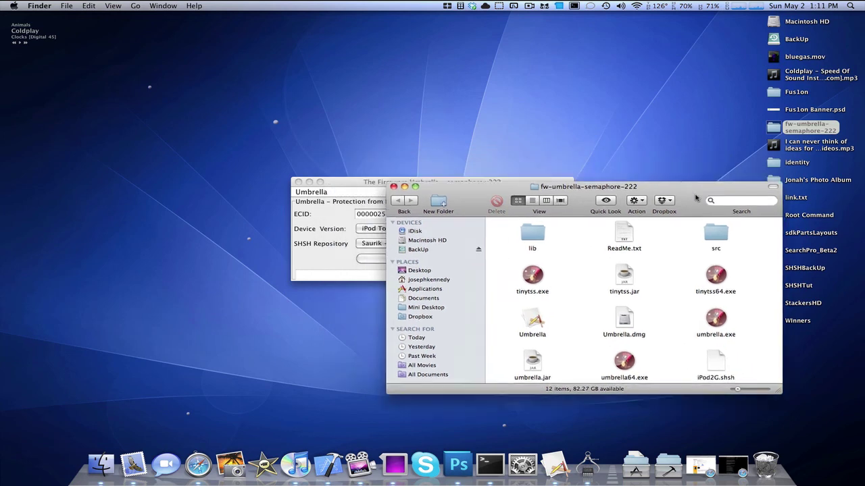
pyautogui.click(532, 181)
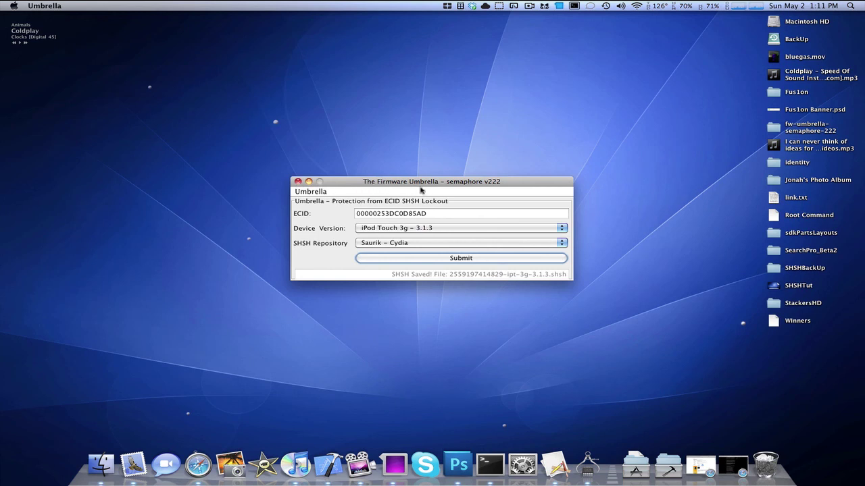
pyautogui.click(298, 183)
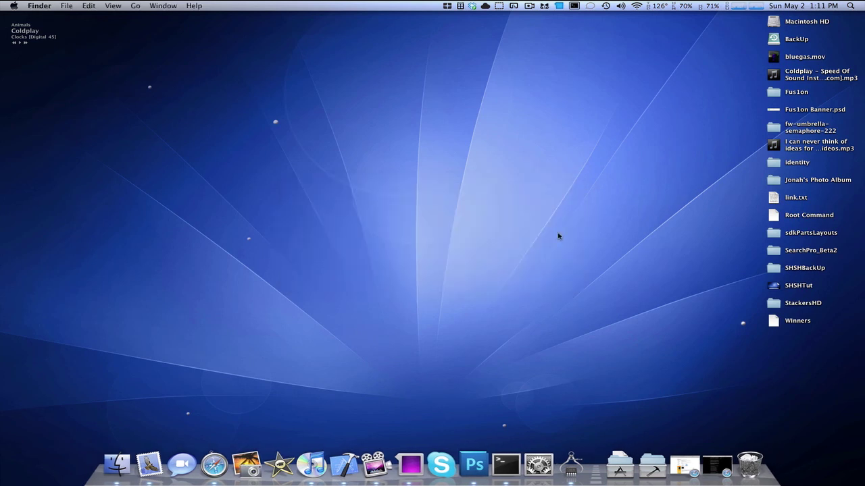